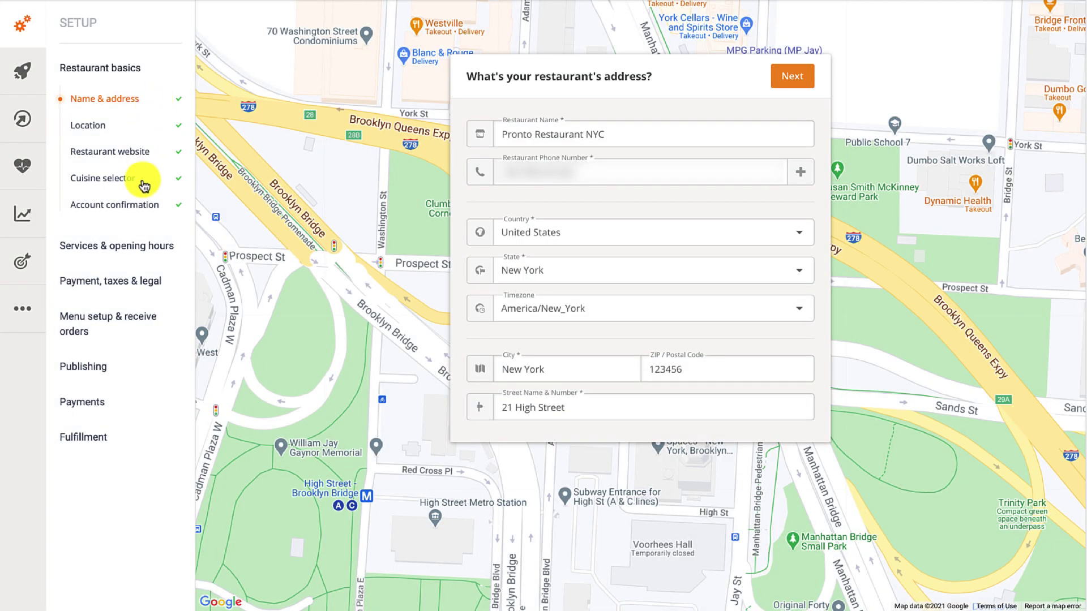
# Step: Answer Yes to offering dine-in ordering and save the answer
pyautogui.click(134, 245)
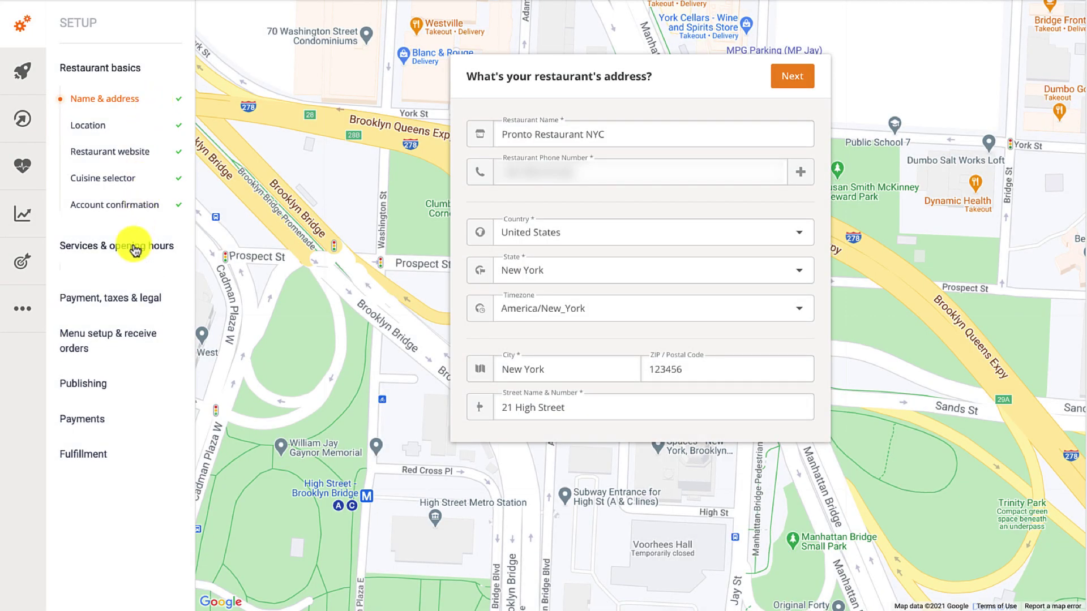
pyautogui.click(112, 361)
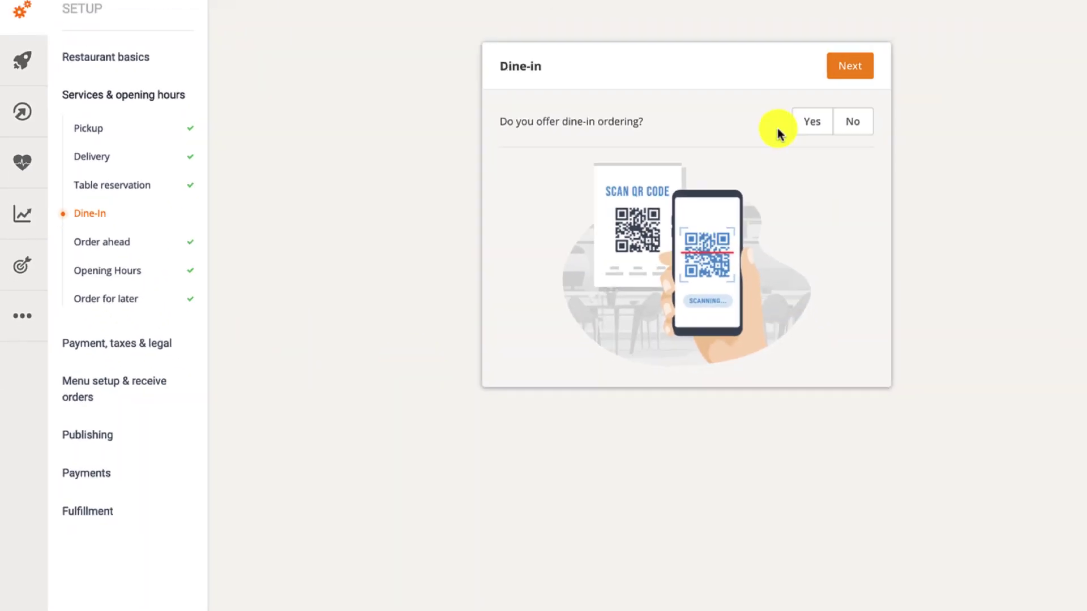
pyautogui.click(803, 123)
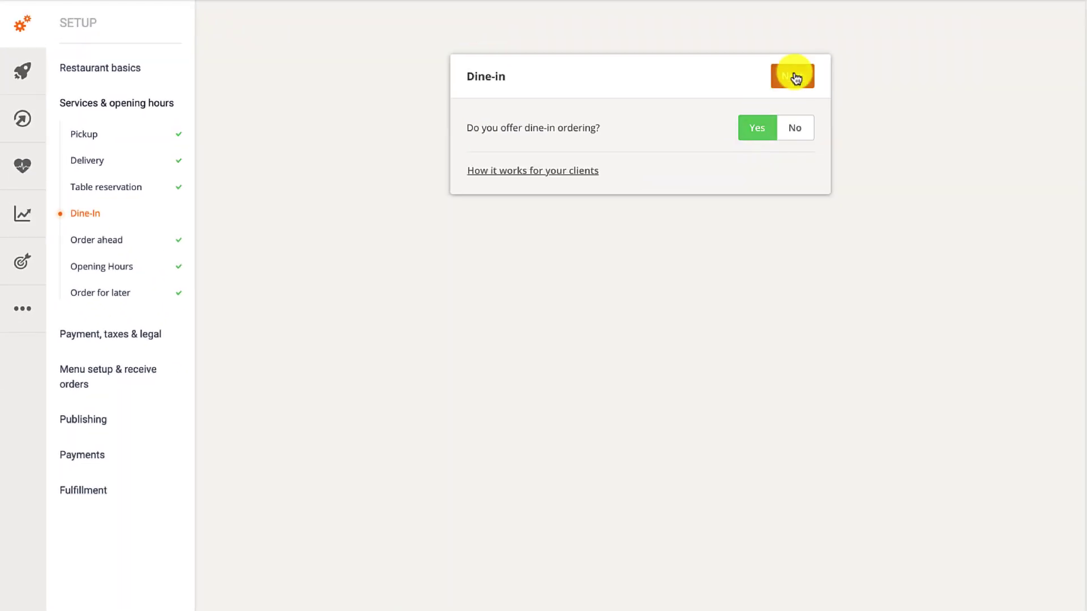
pyautogui.click(795, 77)
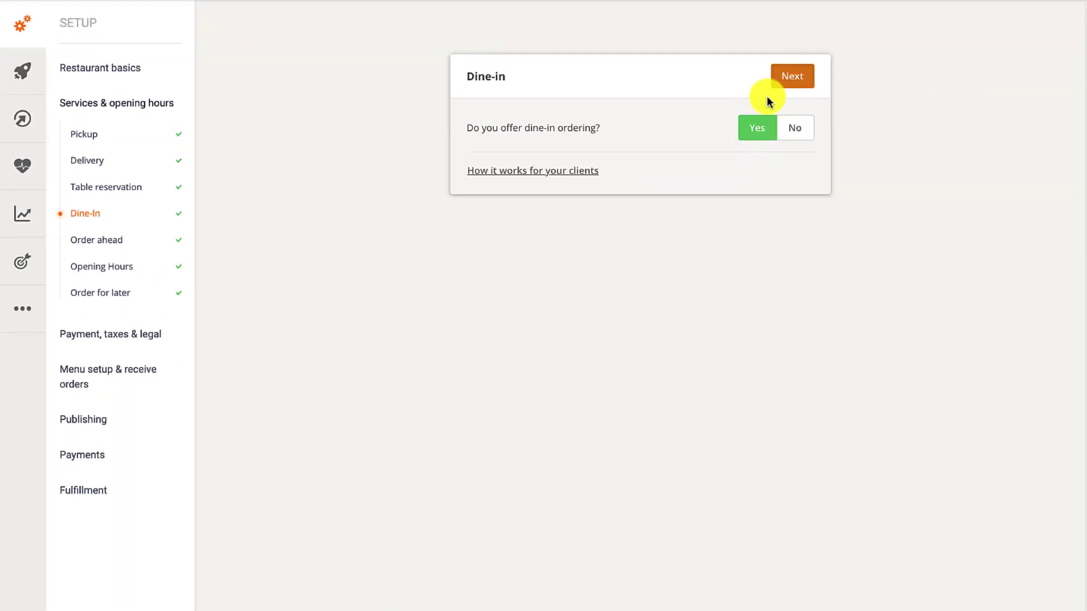
# Step: Review how dine-in ordering works for clients, then bring up the Opening Hours setup
pyautogui.click(530, 171)
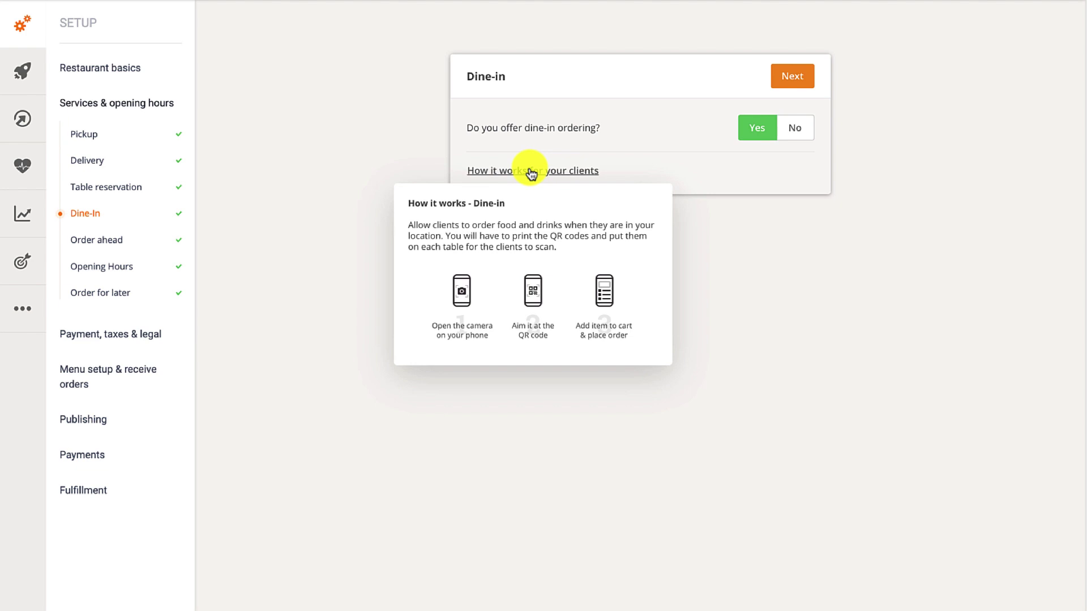
pyautogui.click(529, 170)
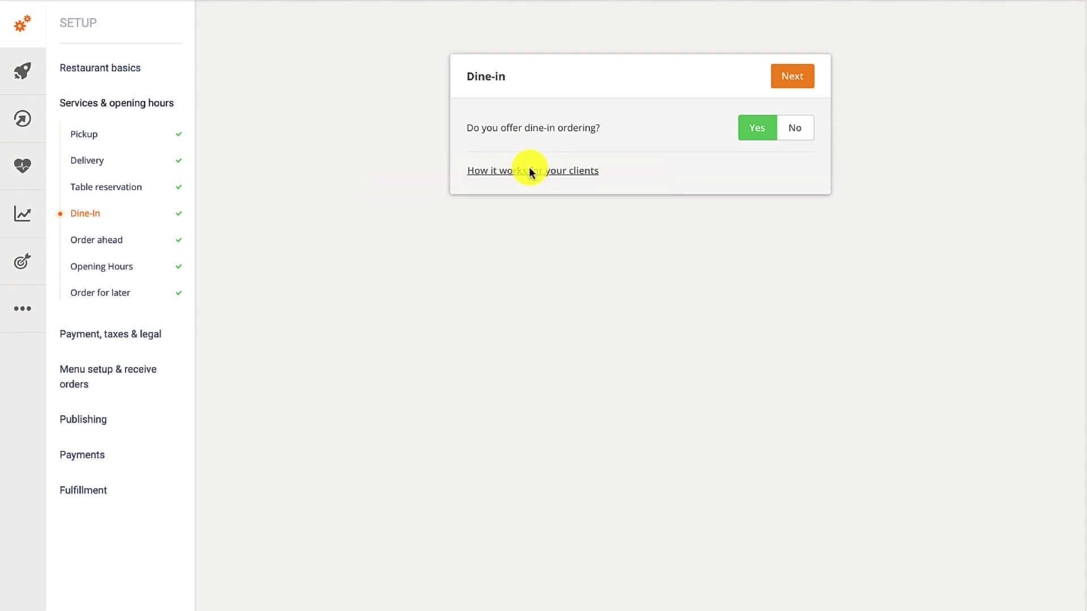
pyautogui.click(122, 269)
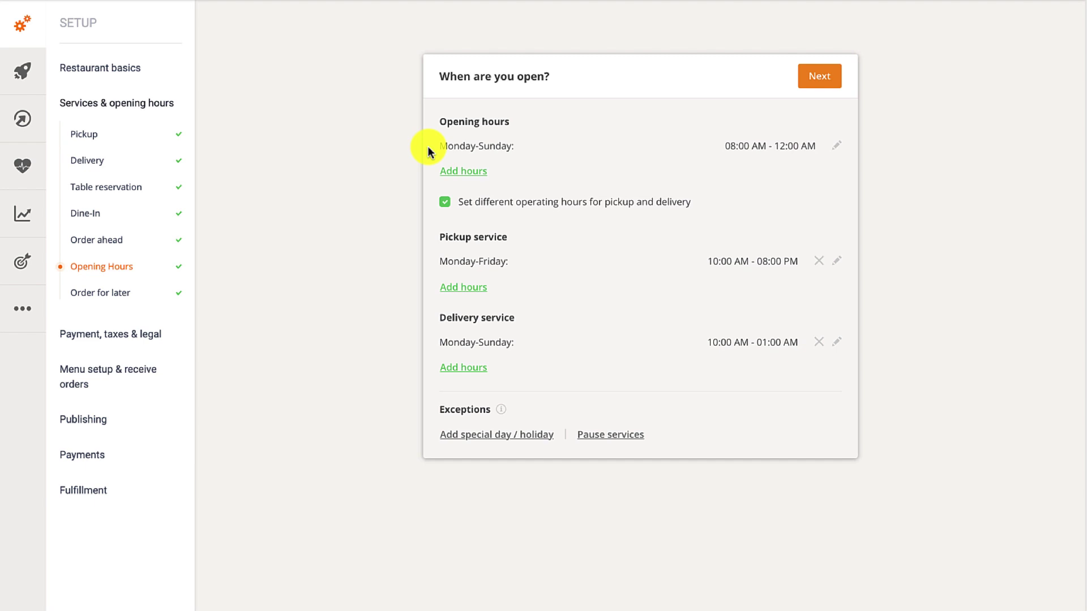
# Step: Turn on card payment for Dine-In orders under Payment methods, alongside delivery and pickup
pyautogui.click(89, 332)
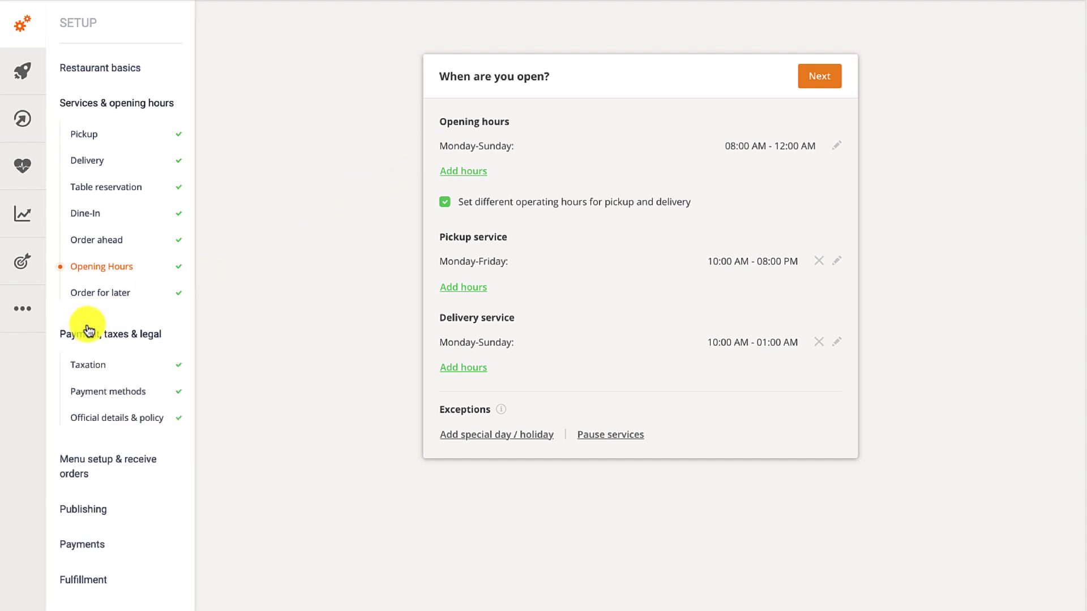
pyautogui.click(90, 397)
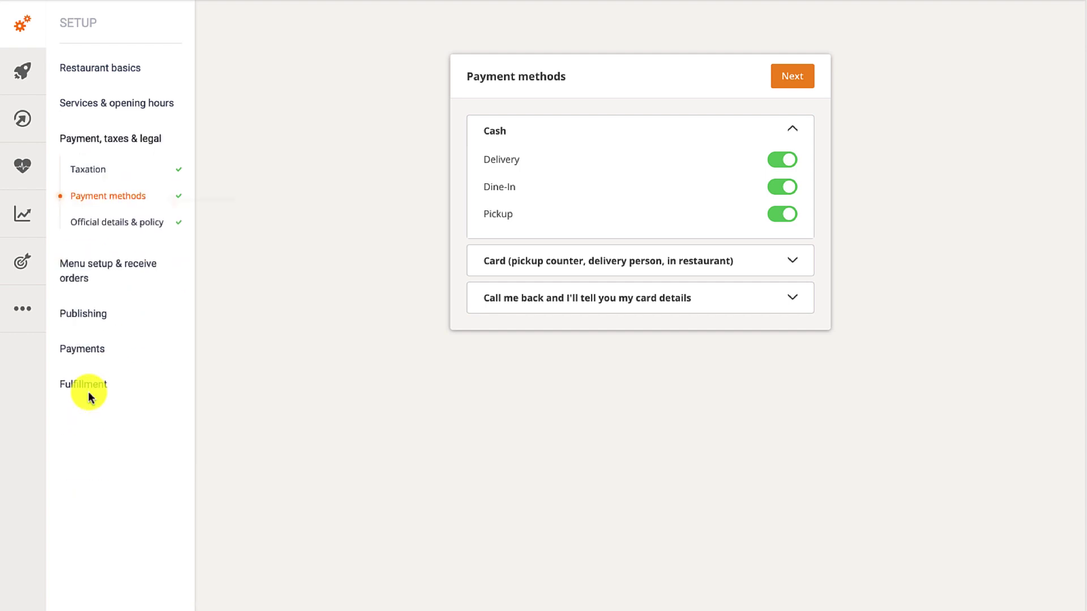
pyautogui.click(565, 273)
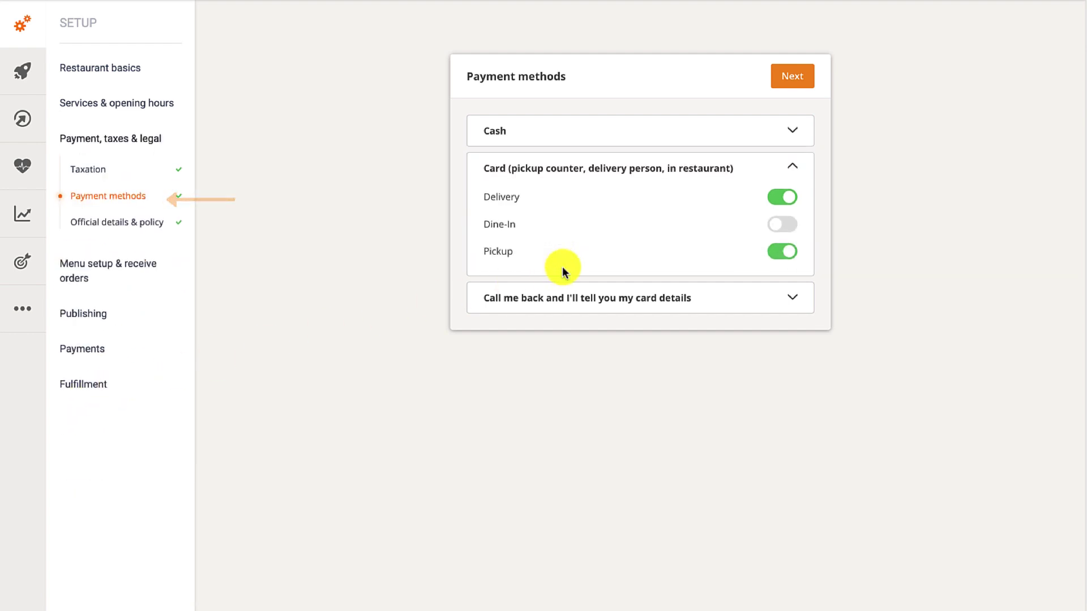
pyautogui.click(787, 228)
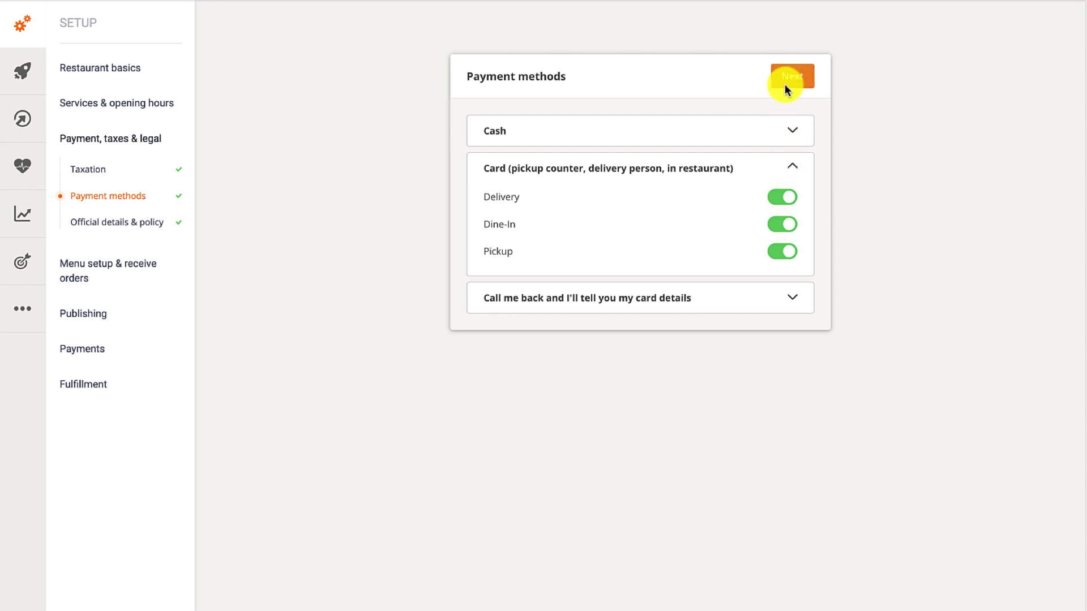
pyautogui.click(103, 316)
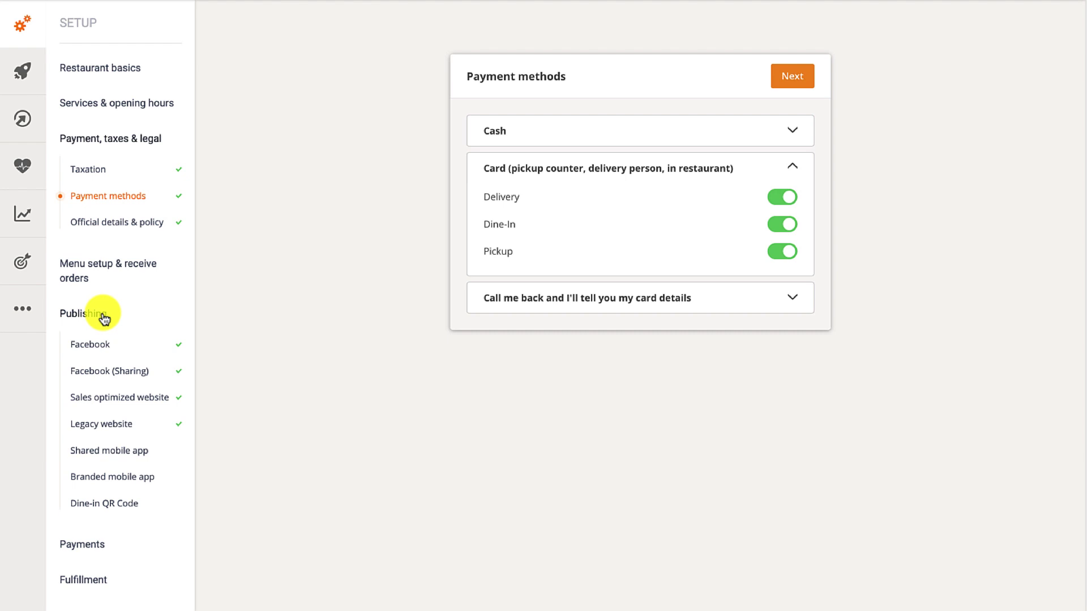
# Step: Generate dine-in QR codes and create the QR code flyer in pinkish-red
pyautogui.click(110, 503)
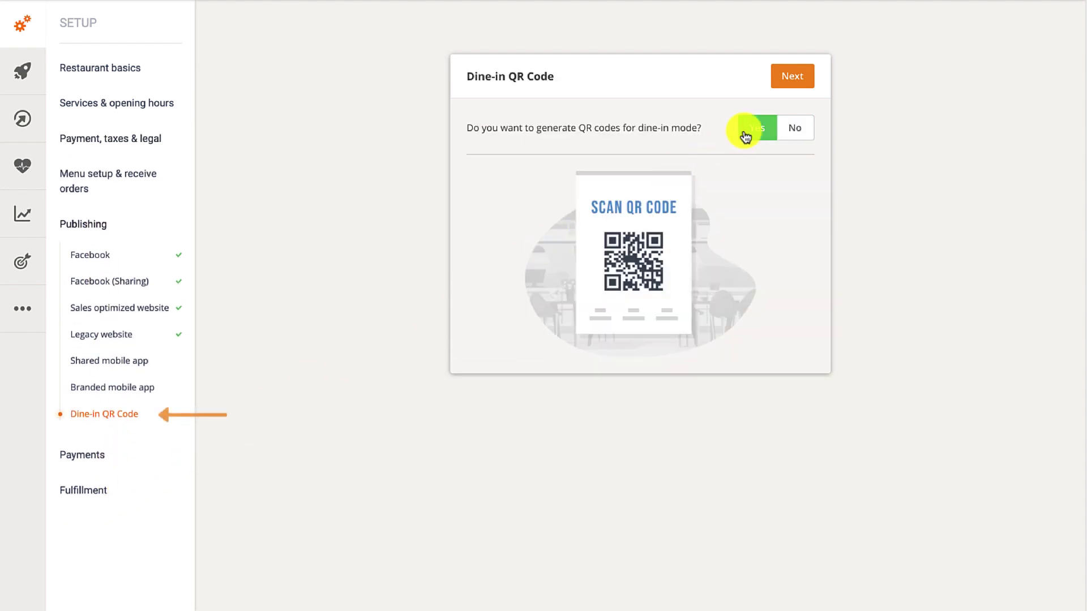
pyautogui.click(787, 79)
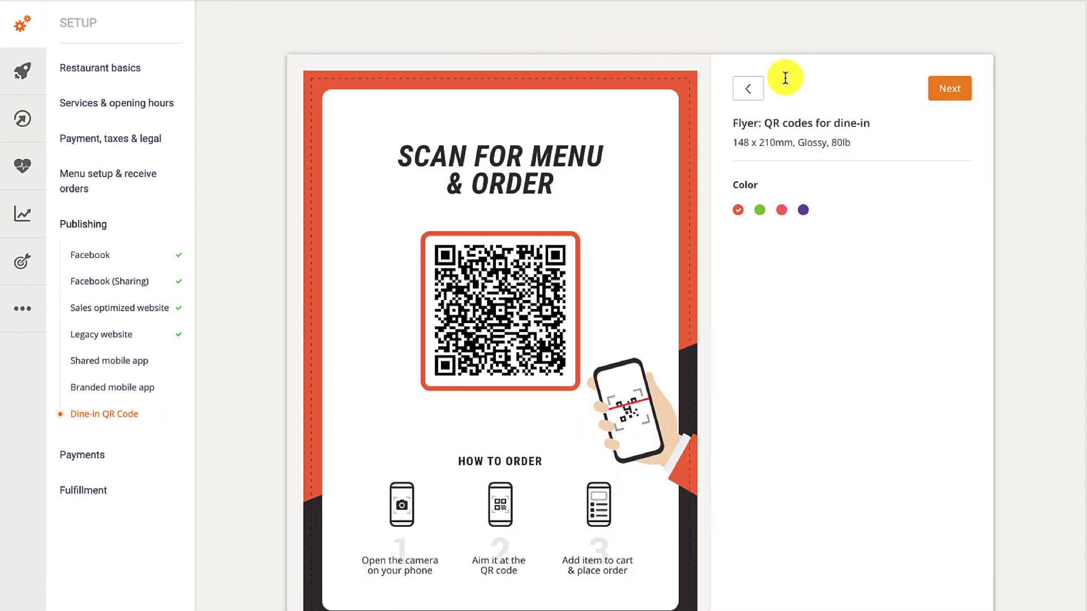
pyautogui.click(760, 210)
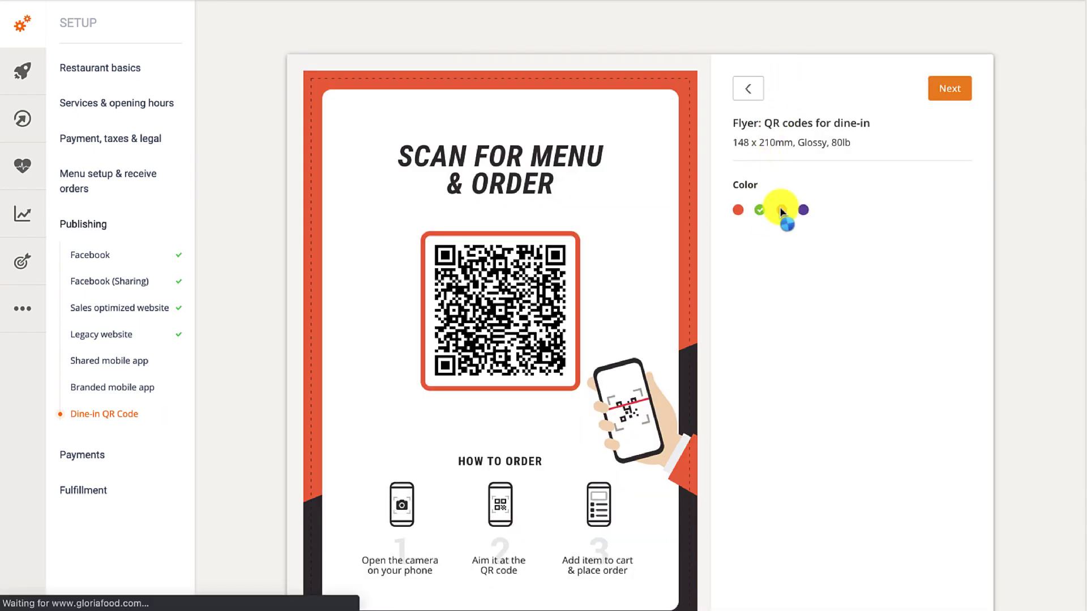
pyautogui.click(782, 210)
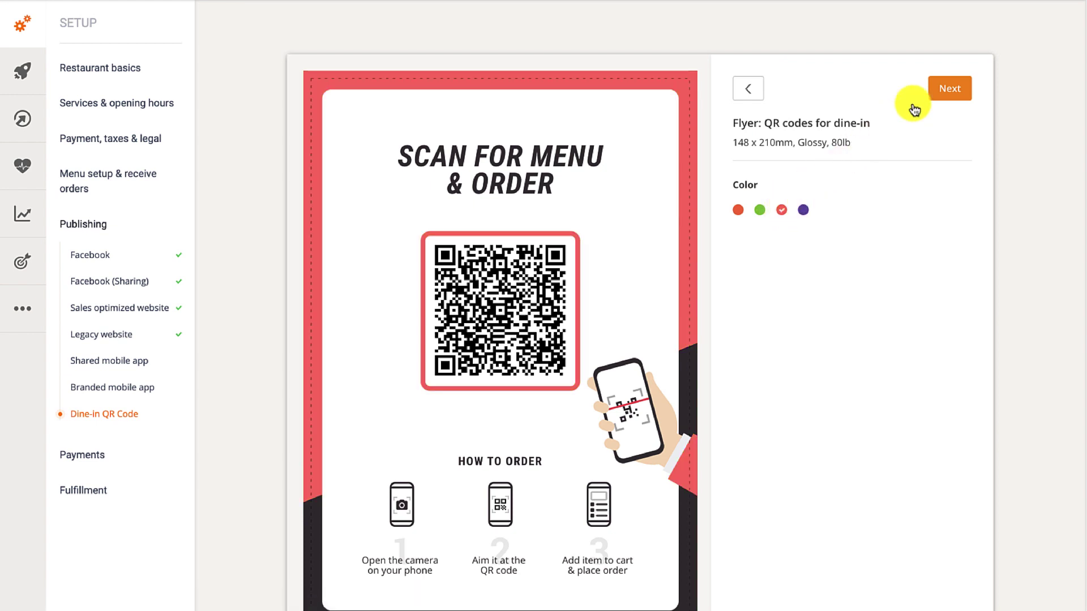
pyautogui.click(935, 86)
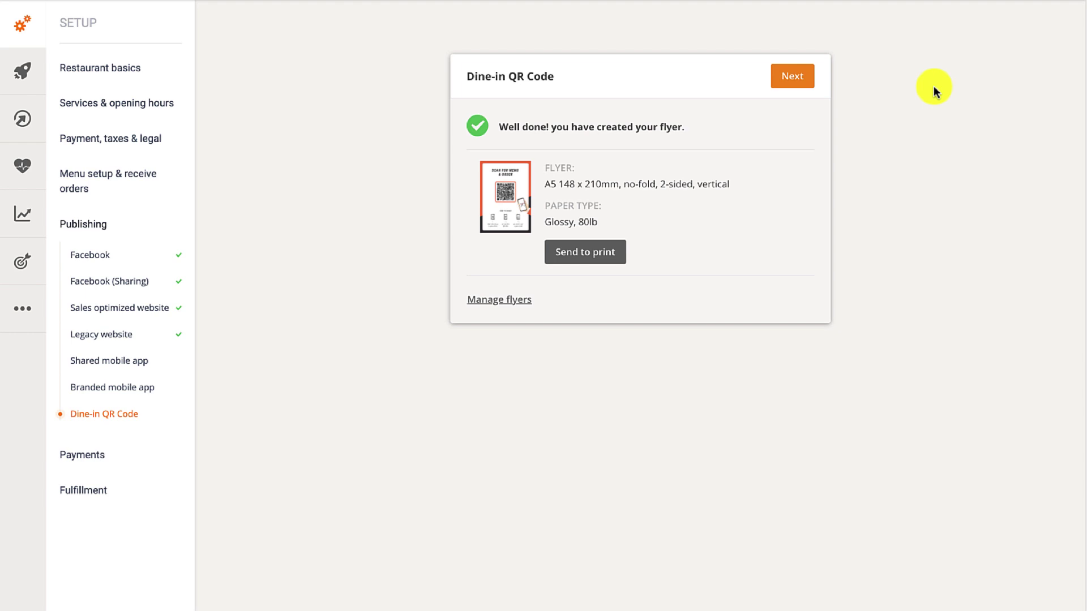
# Step: Start a print order for the flyer, fill in the printing house's address, and preview the e-mail
pyautogui.click(607, 256)
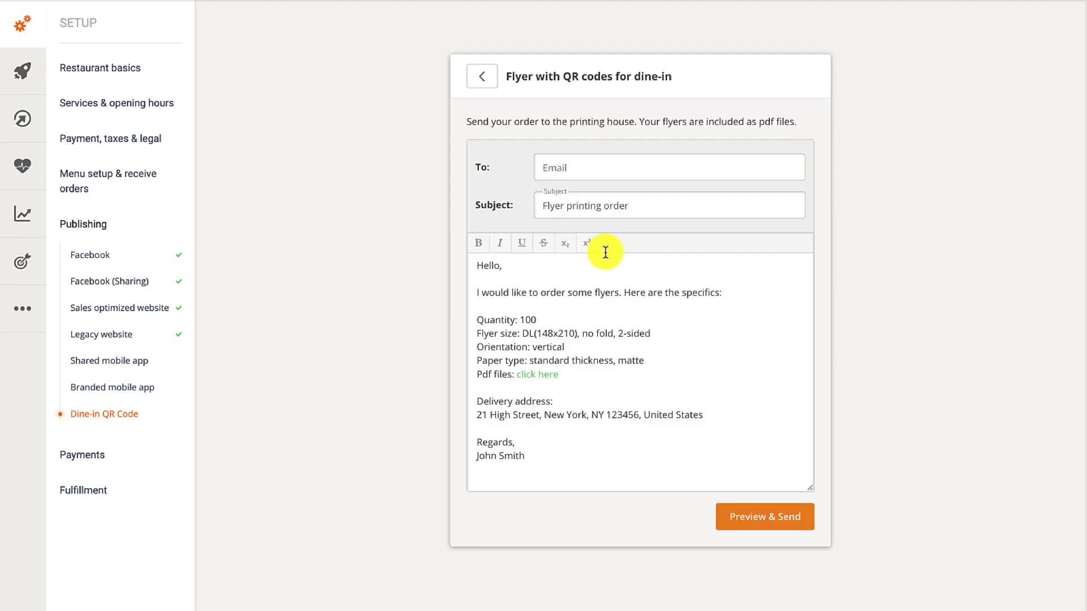
pyautogui.click(613, 169)
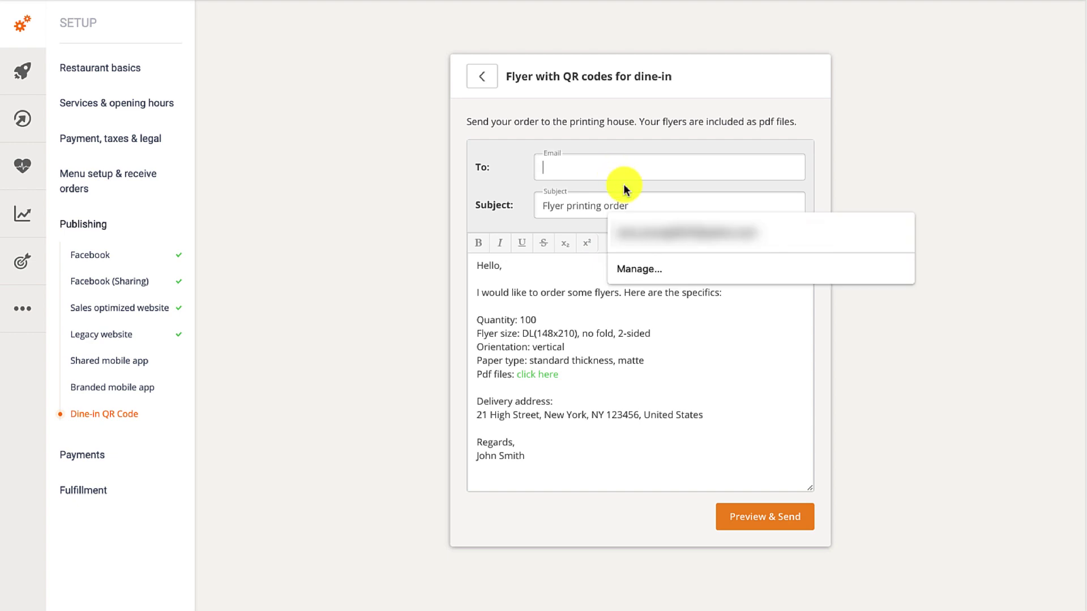
pyautogui.click(659, 233)
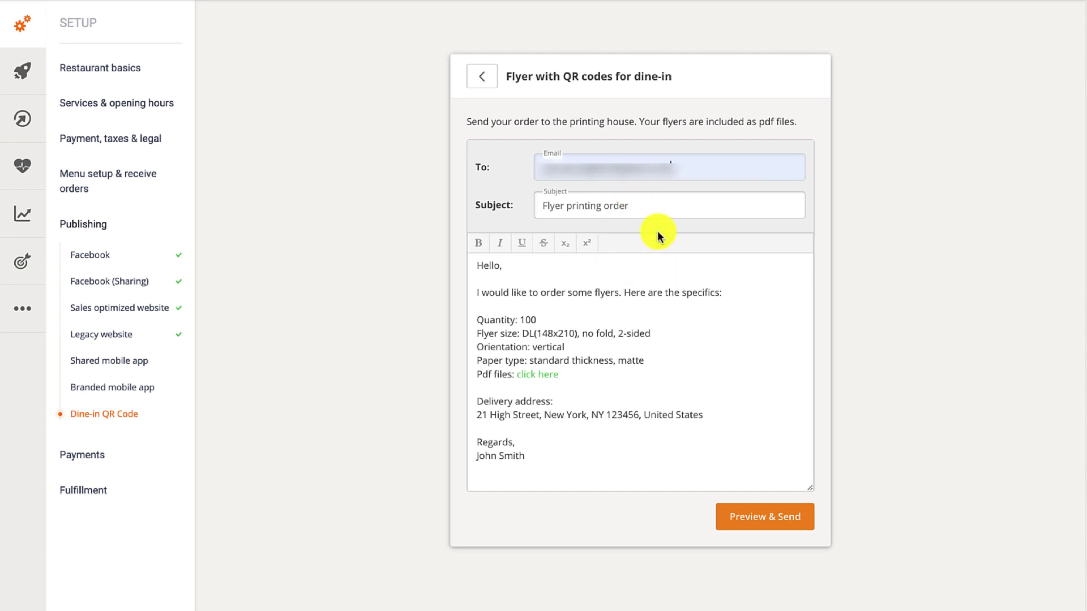
pyautogui.click(759, 516)
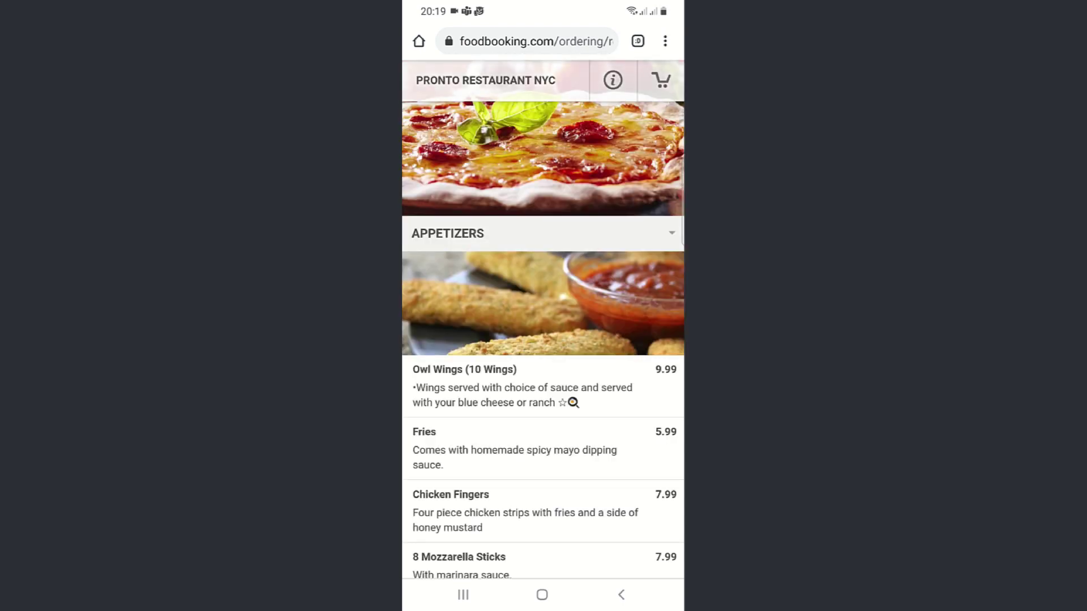
# Step: Add an Extra Large 16" Hawaiian Pizza to the cart and go to checkout
pyautogui.scroll(-7, 681, 194)
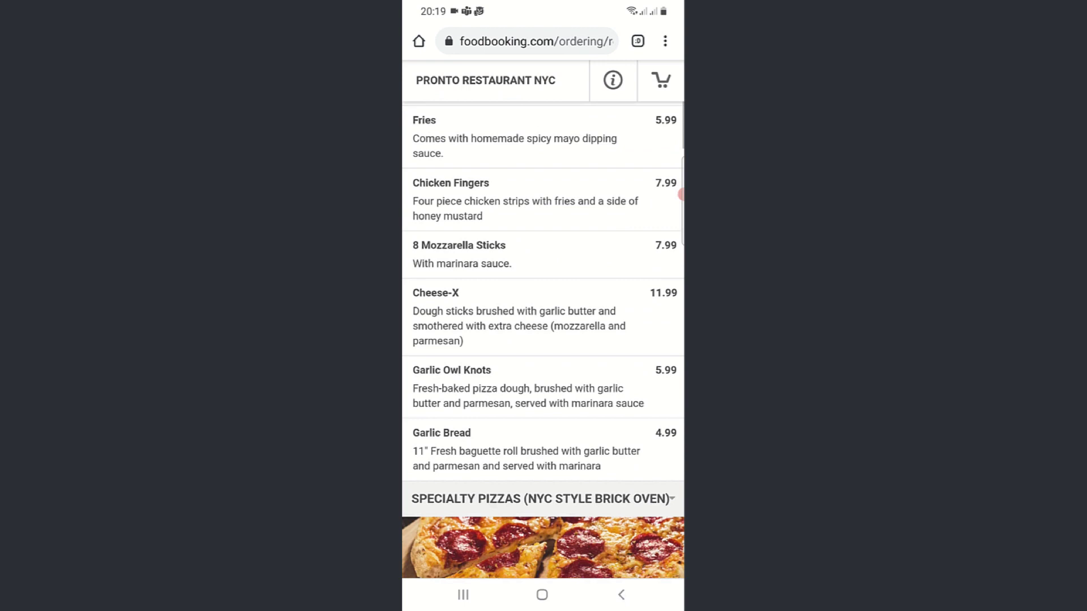
pyautogui.click(453, 417)
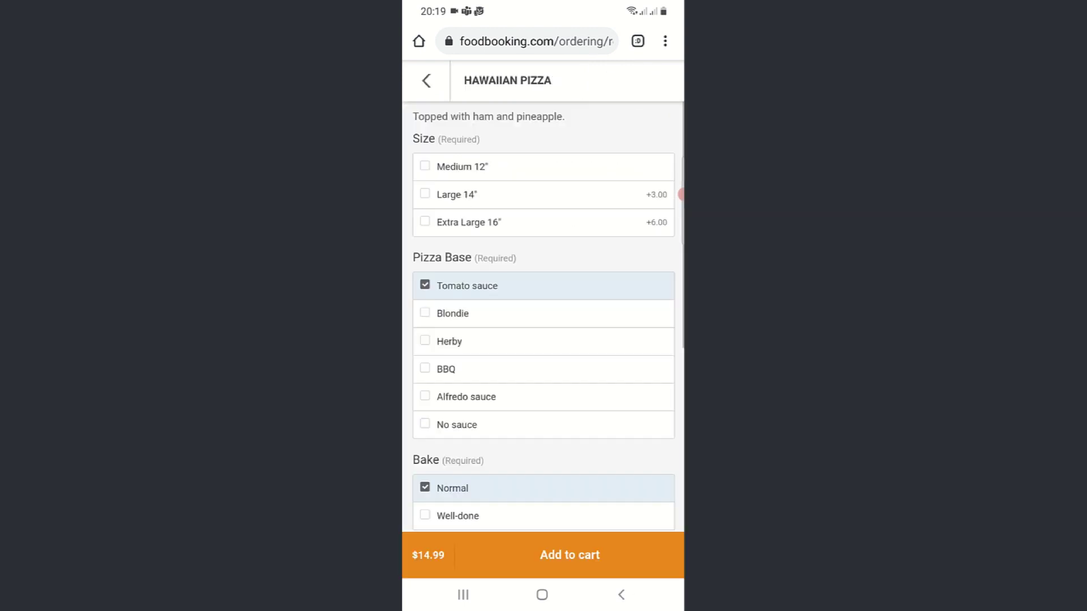
pyautogui.click(469, 222)
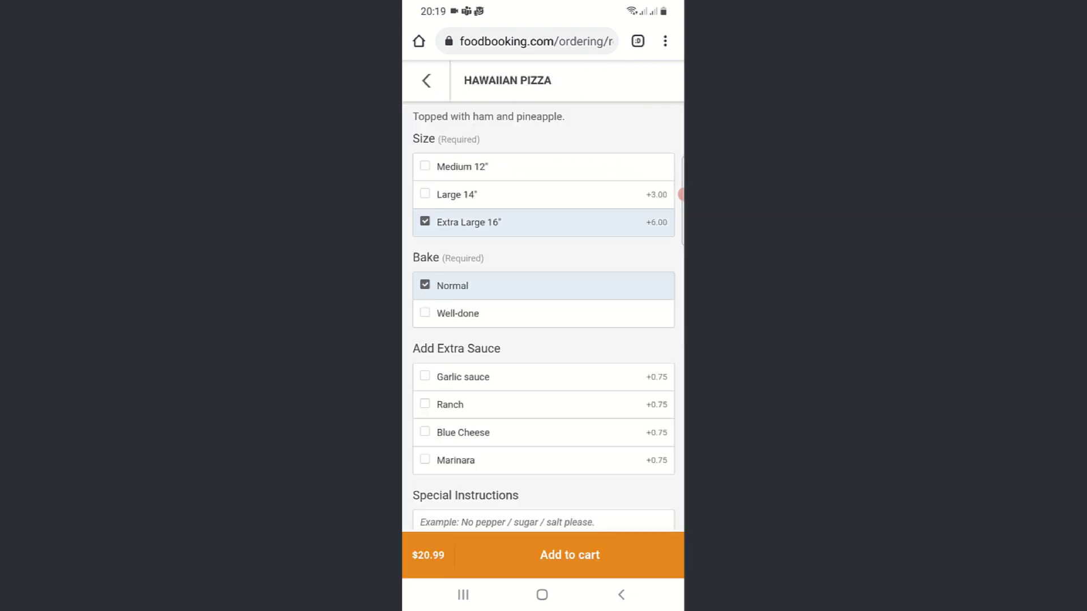
pyautogui.click(570, 555)
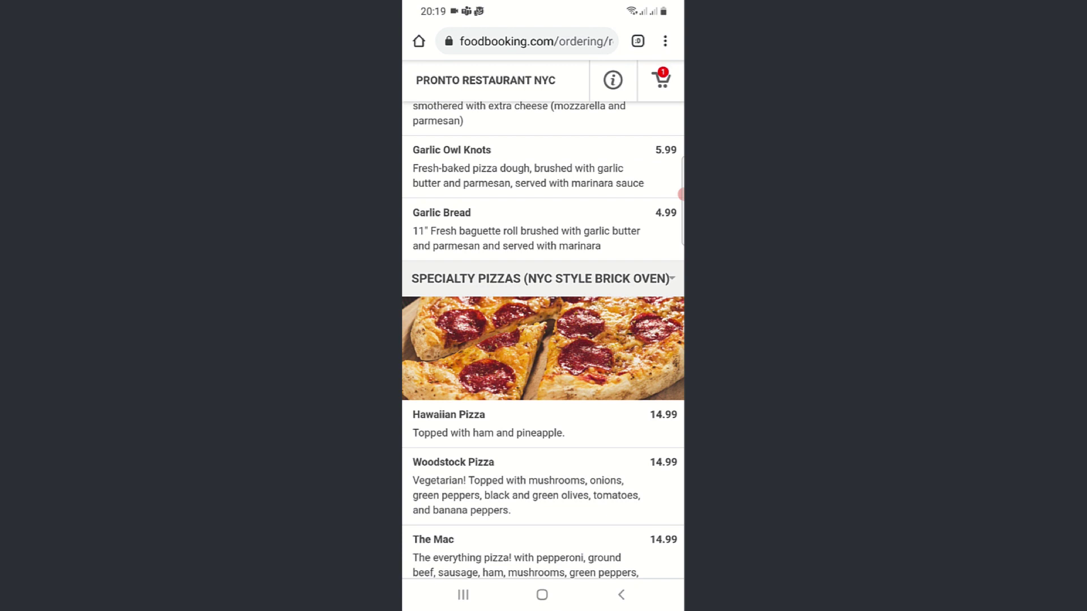
pyautogui.click(661, 80)
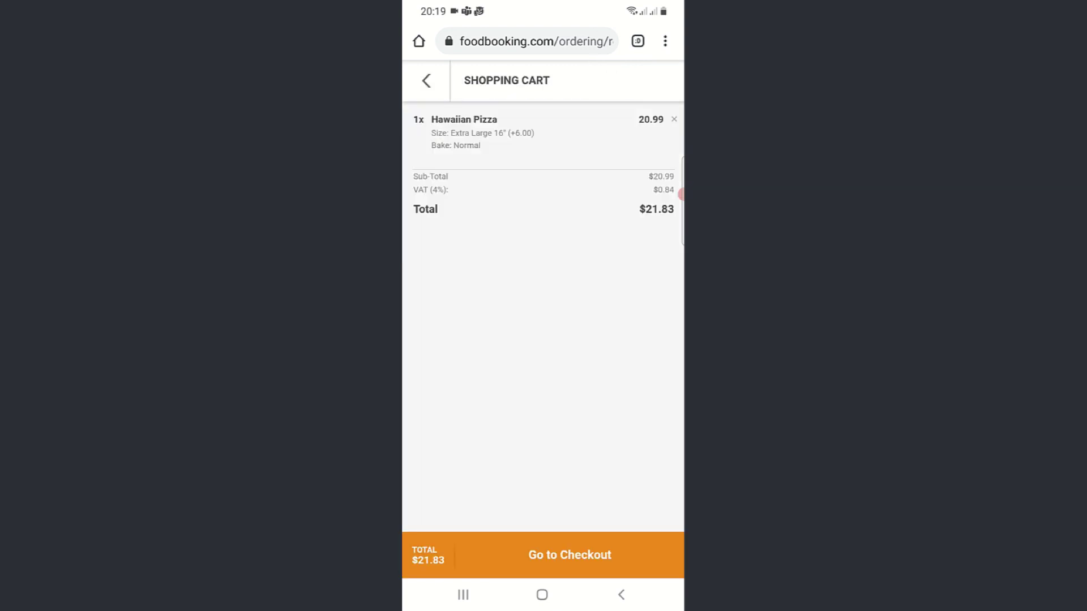
pyautogui.click(570, 555)
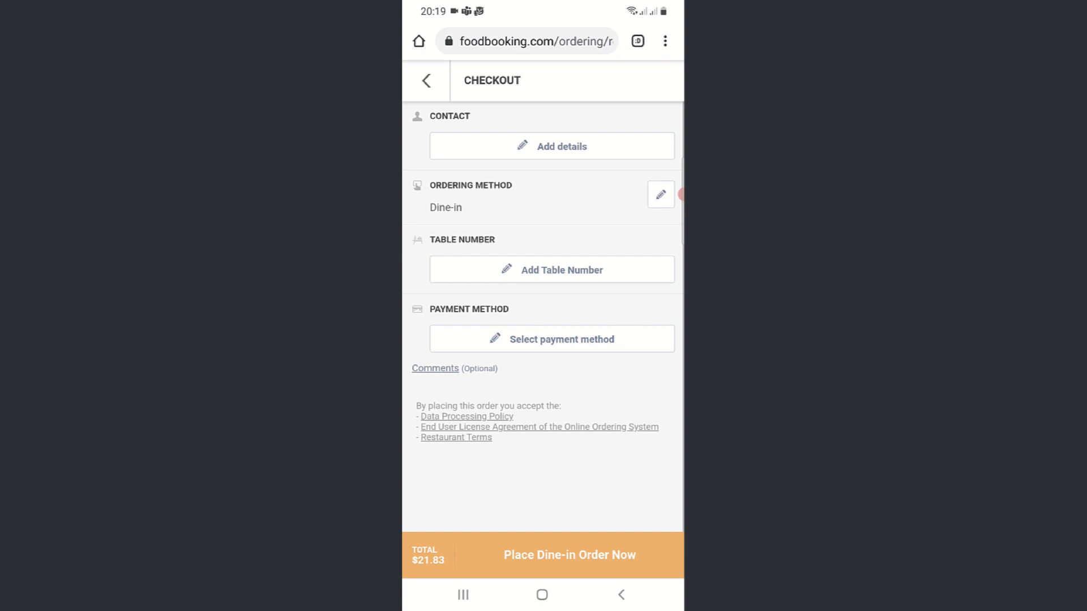
# Step: Enter and save the customer's first name, last name, e-mail and telephone number
pyautogui.click(552, 146)
pyautogui.press('Tab')
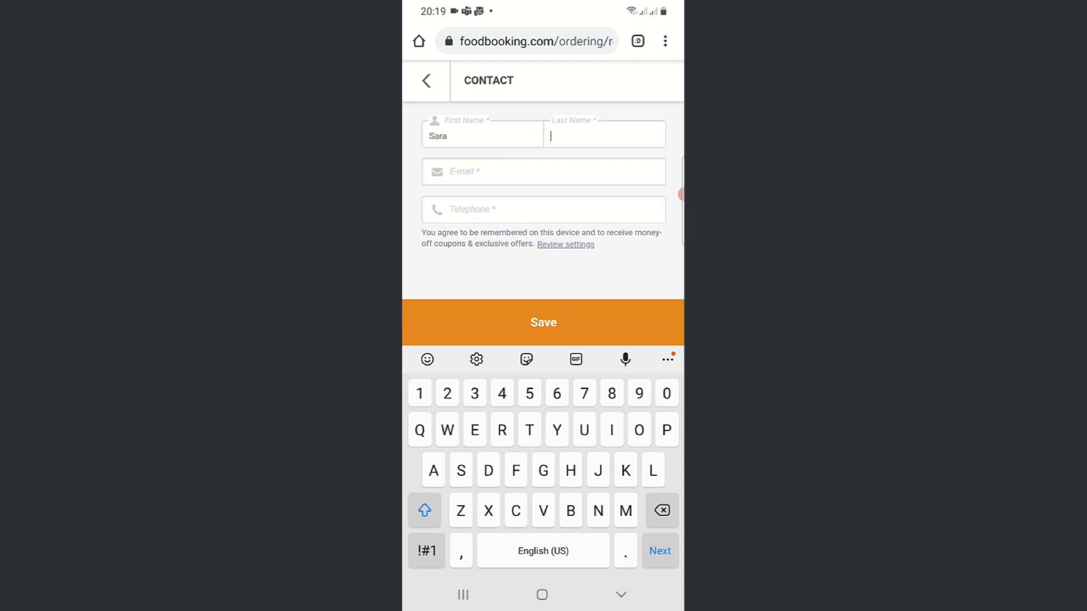
pyautogui.press('Tab')
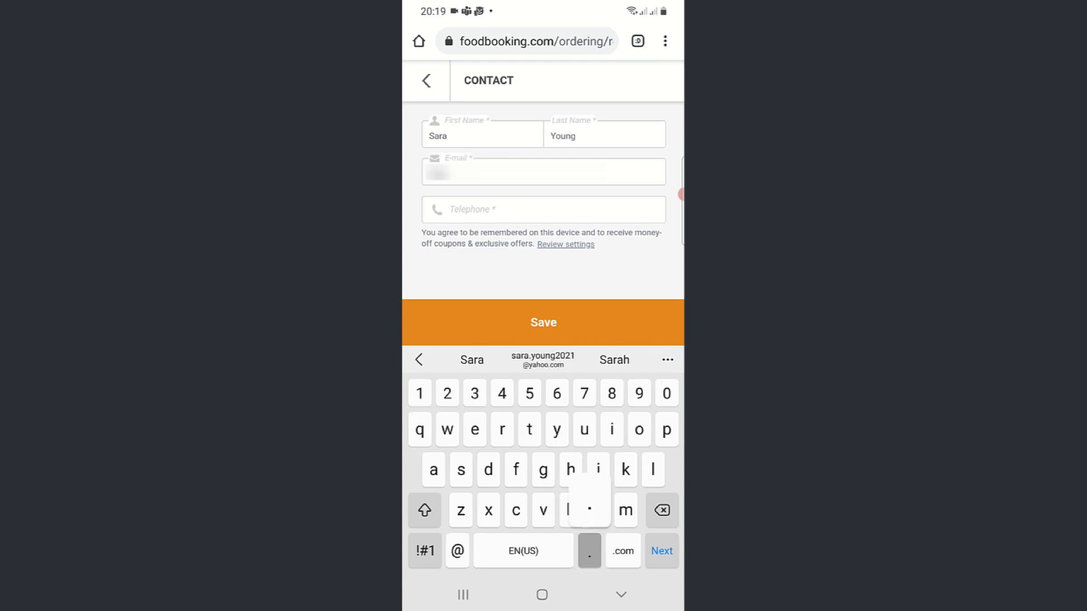
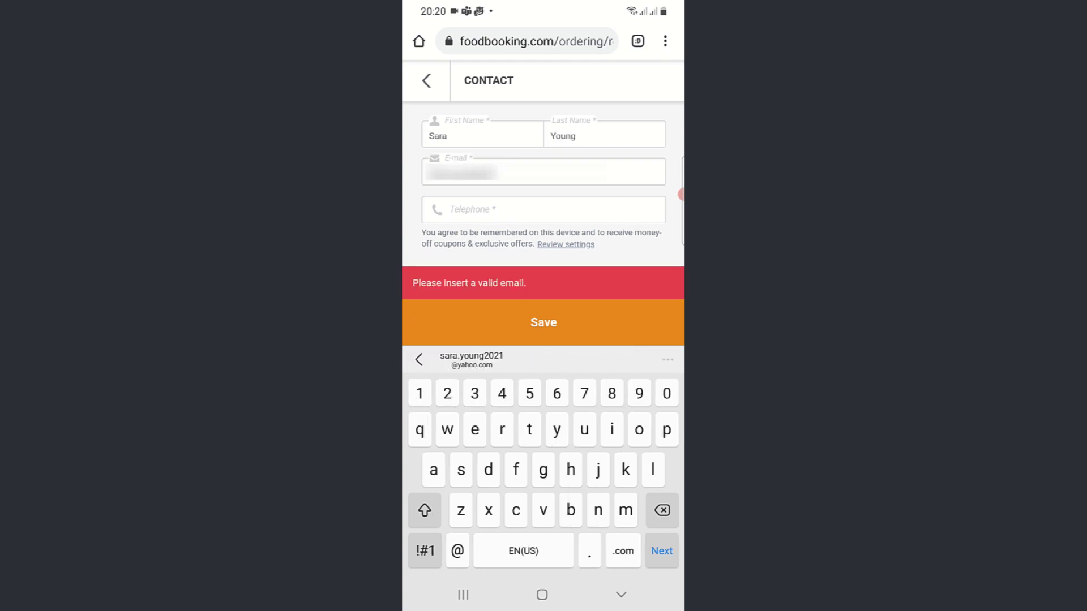
pyautogui.click(471, 360)
pyautogui.click(662, 550)
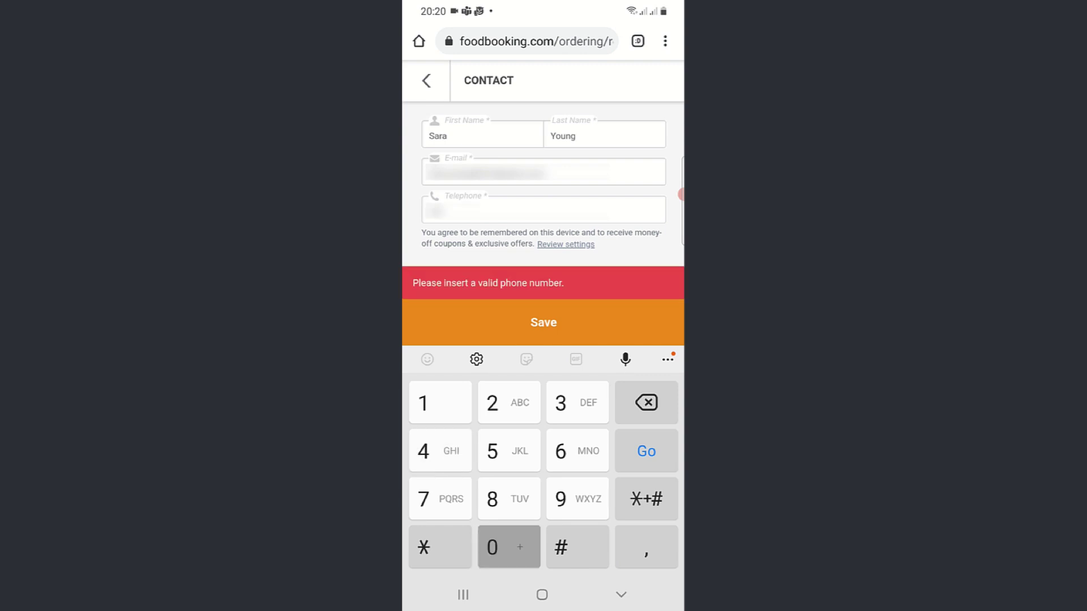
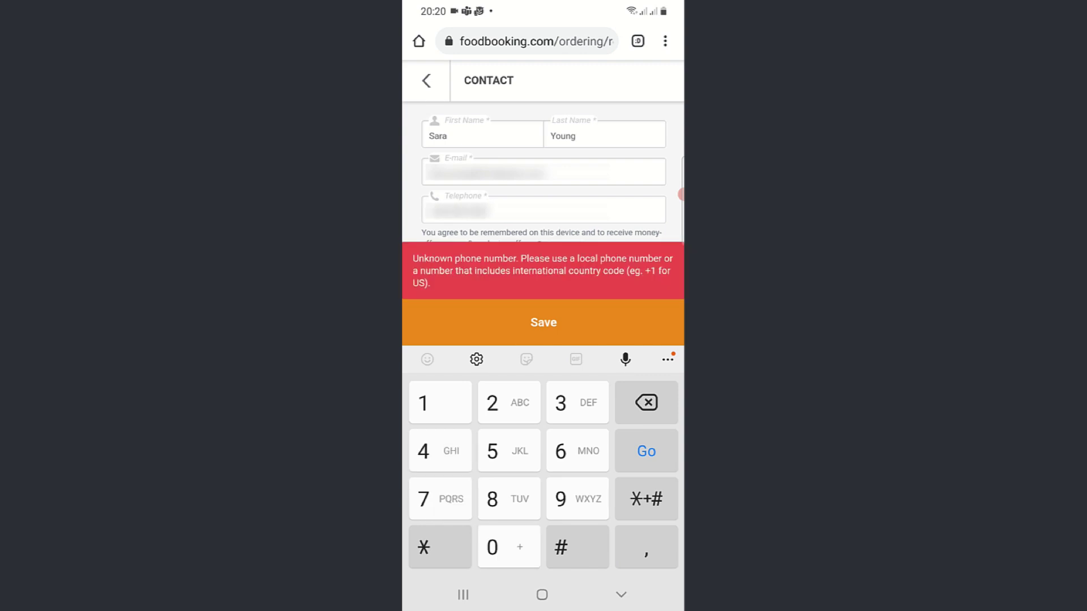
pyautogui.click(543, 322)
# Step: Set the table number to 14
pyautogui.click(544, 279)
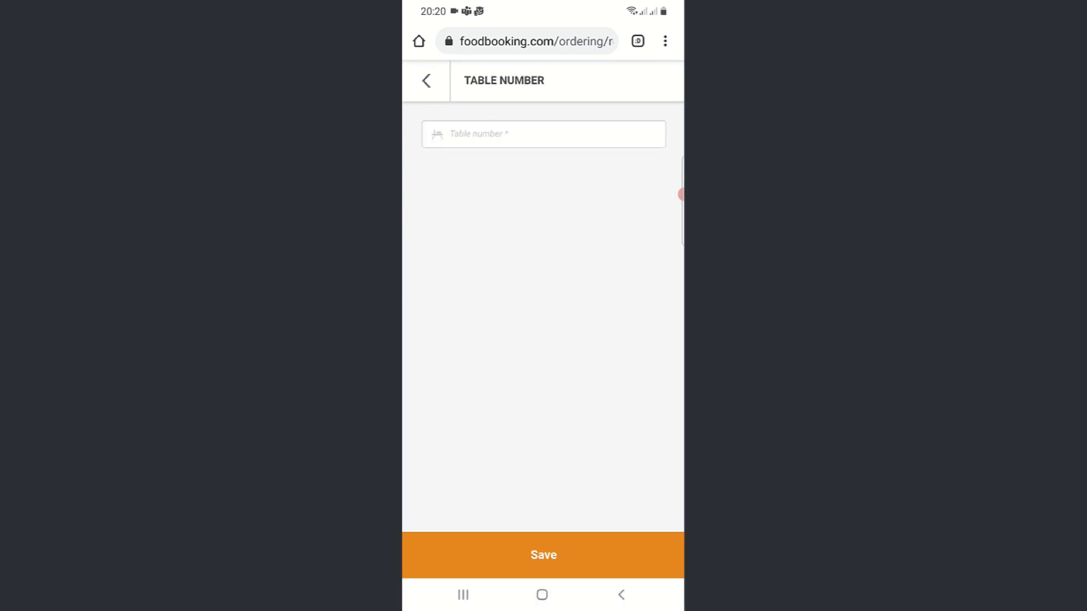
pyautogui.click(544, 134)
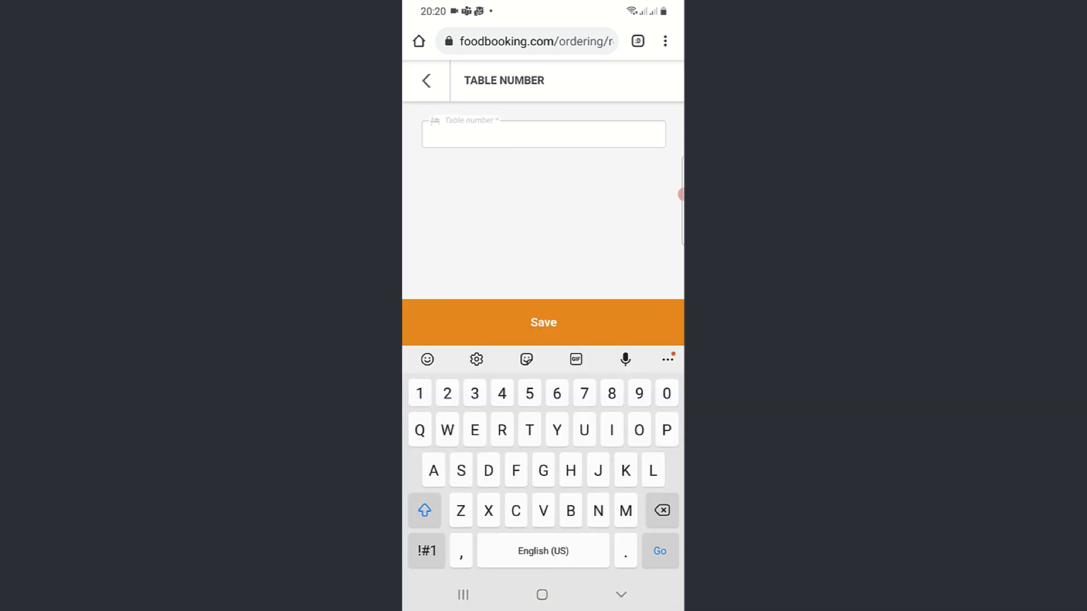
pyautogui.write('14')
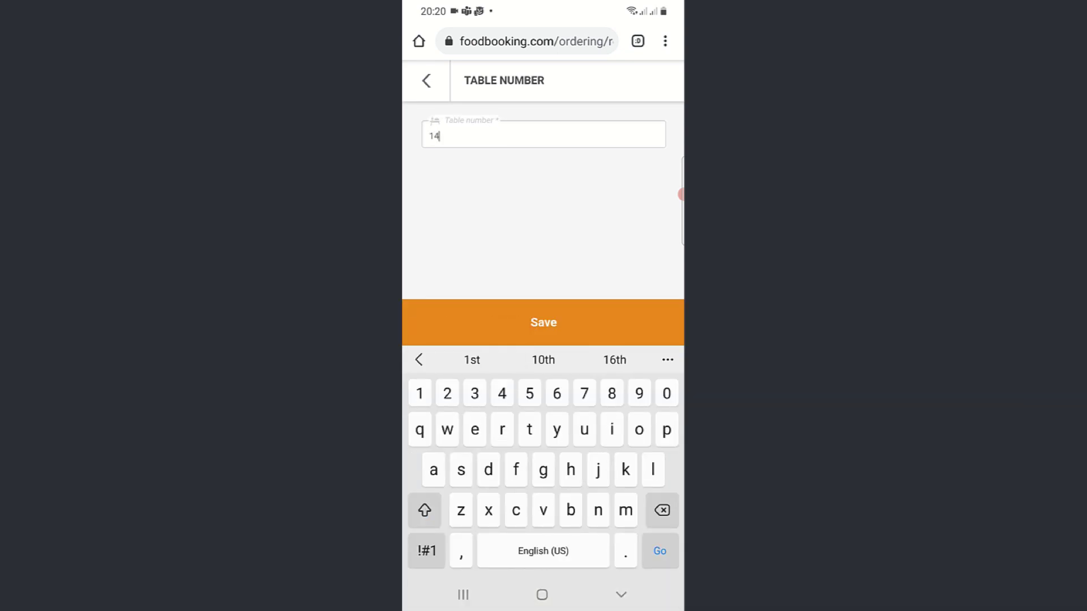
pyautogui.click(544, 322)
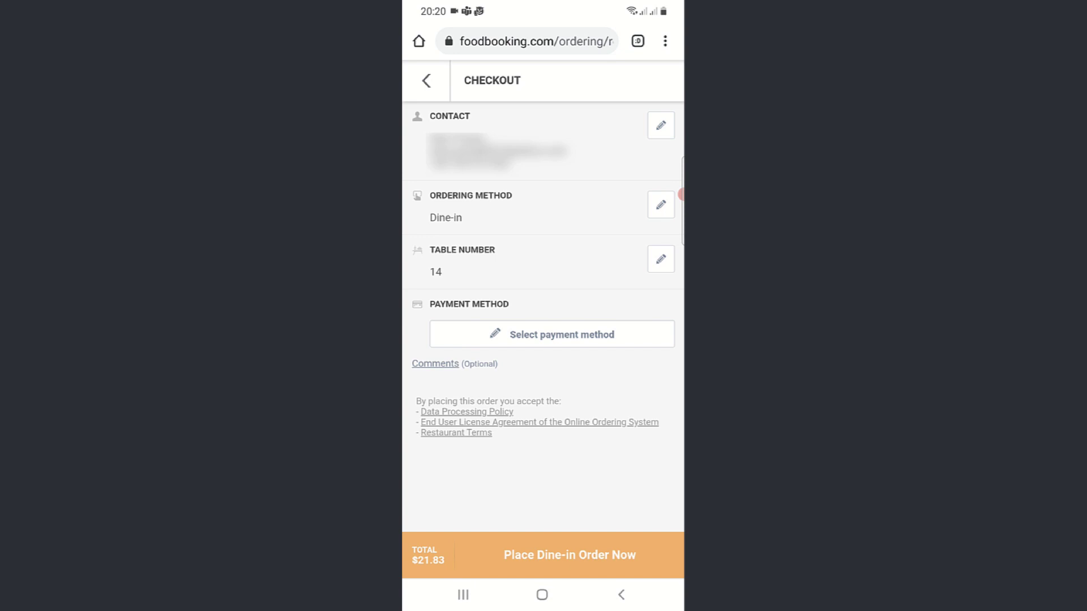
# Step: Choose Cash as payment and place the $21.83 dine-in order
pyautogui.click(552, 334)
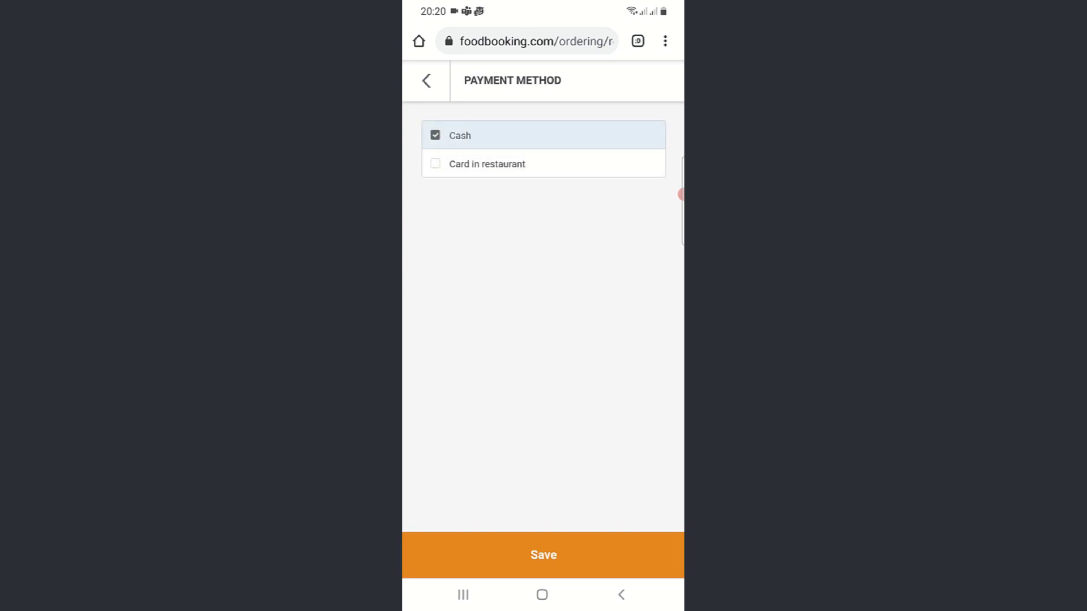
pyautogui.click(543, 555)
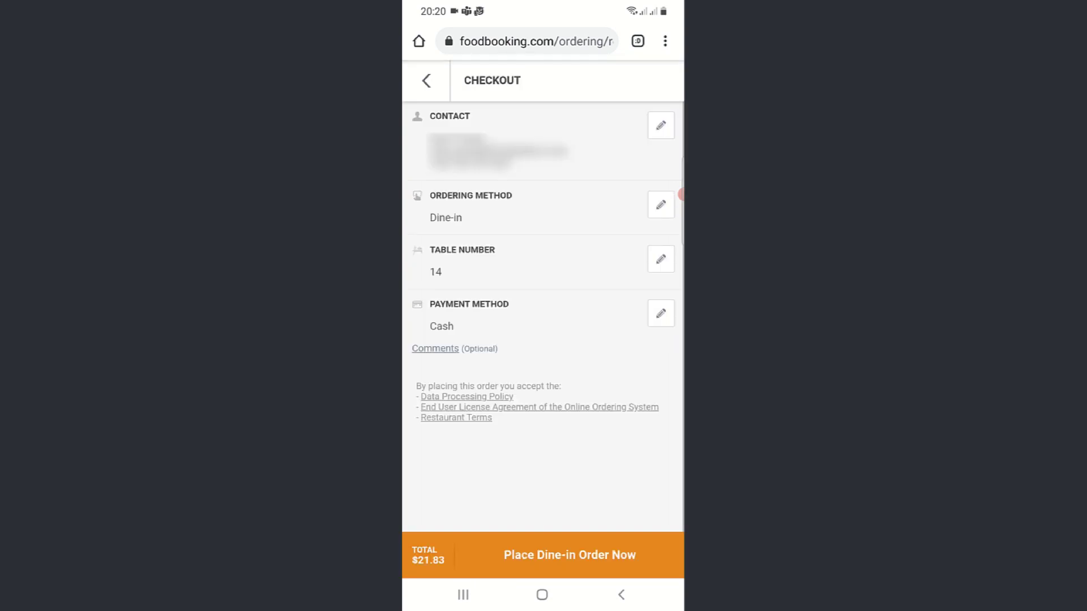
pyautogui.click(569, 555)
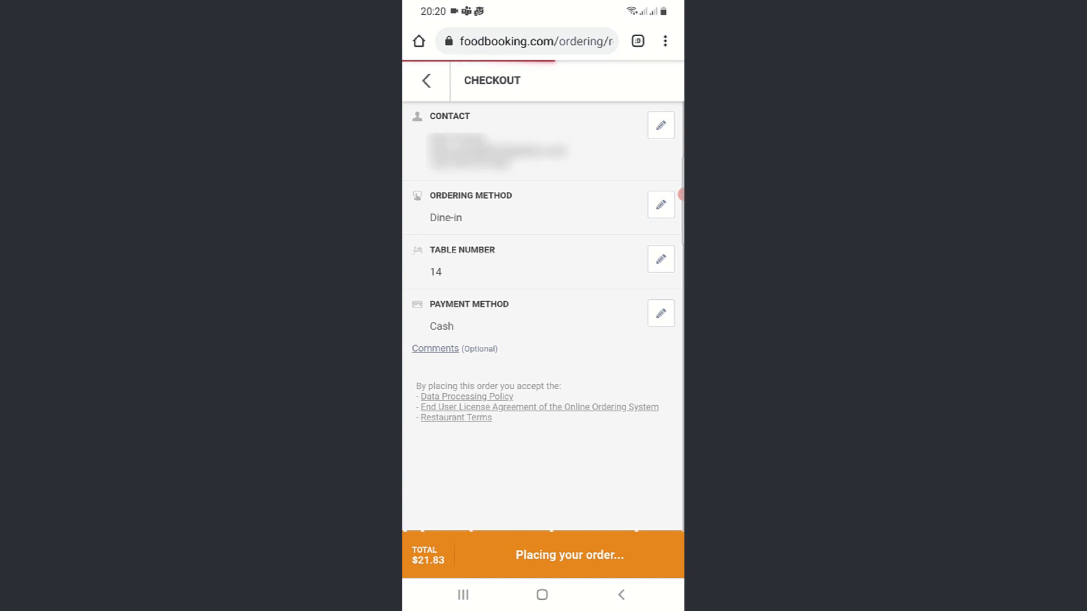